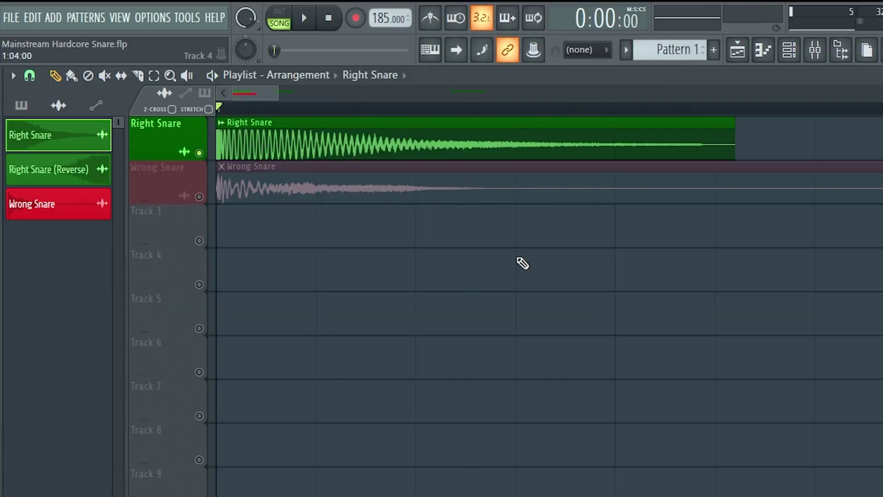
- Check the Right Snare clip's settings, then play the song to compare Right and Wrong Snare
{"action": "double_click", "coordinate": [395, 155]}
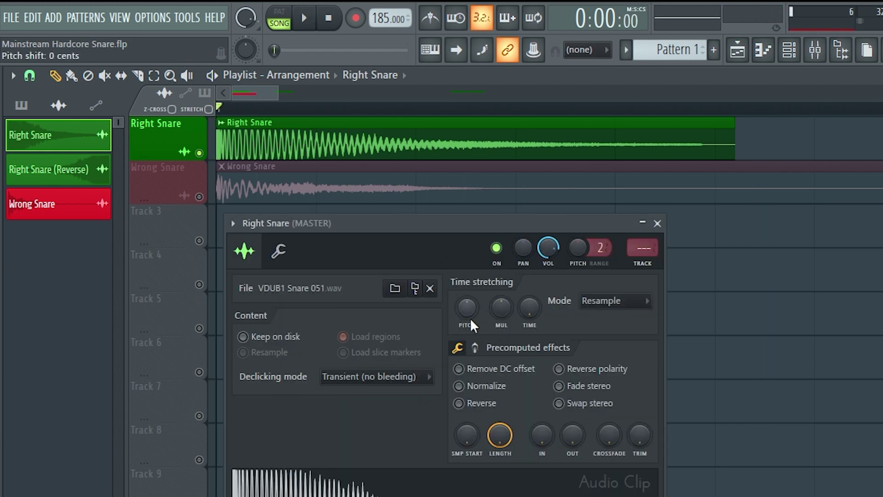
{"action": "left_click", "coordinate": [661, 226]}
{"action": "key", "text": "space"}
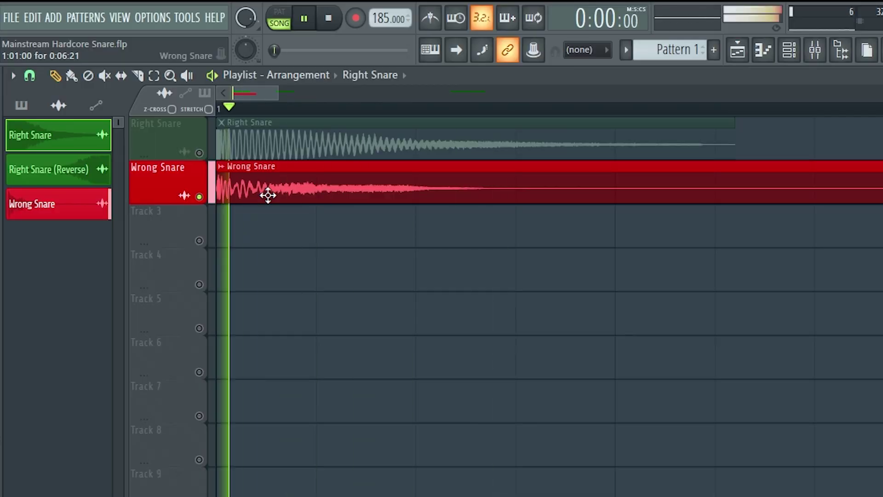
- Switch the Wrong Snare clip (VEC3 Snares 003.wav) from Resample to Stretch and play it
{"action": "double_click", "coordinate": [268, 195]}
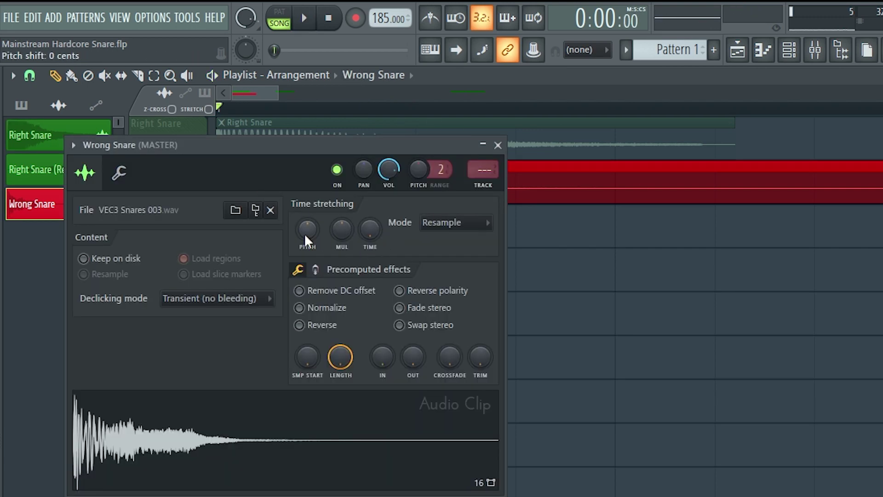
{"action": "left_click", "coordinate": [438, 224]}
{"action": "left_click", "coordinate": [437, 267]}
{"action": "key", "text": "space"}
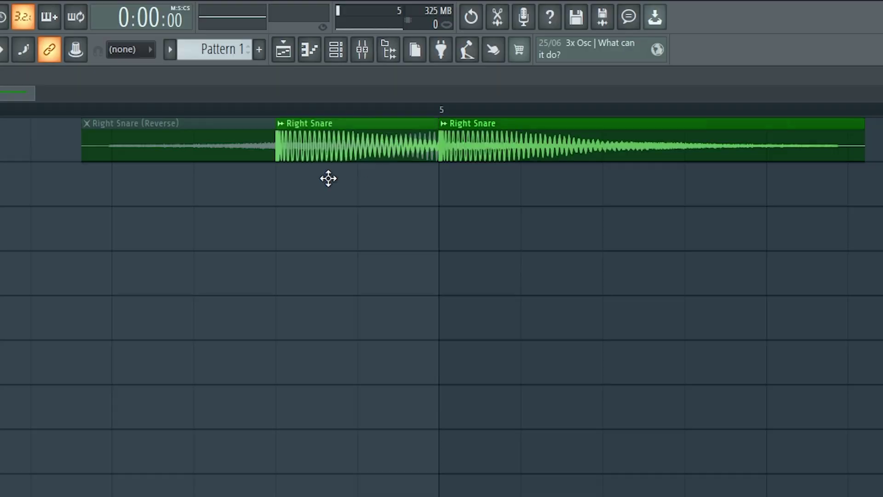
- Copy the Right Snare clip onto track 2 and make it unique as Right Snare #2
{"action": "left_click_drag", "start_coordinate": [328, 178], "coordinate": [177, 213]}
{"action": "right_click", "coordinate": [121, 167]}
{"action": "left_click", "coordinate": [153, 287]}
- Reverse the Right Snare #2 sample and shift the clip slightly earlier
{"action": "double_click", "coordinate": [193, 183]}
{"action": "left_click", "coordinate": [329, 272]}
{"action": "left_click_drag", "start_coordinate": [499, 180], "coordinate": [486, 192]}
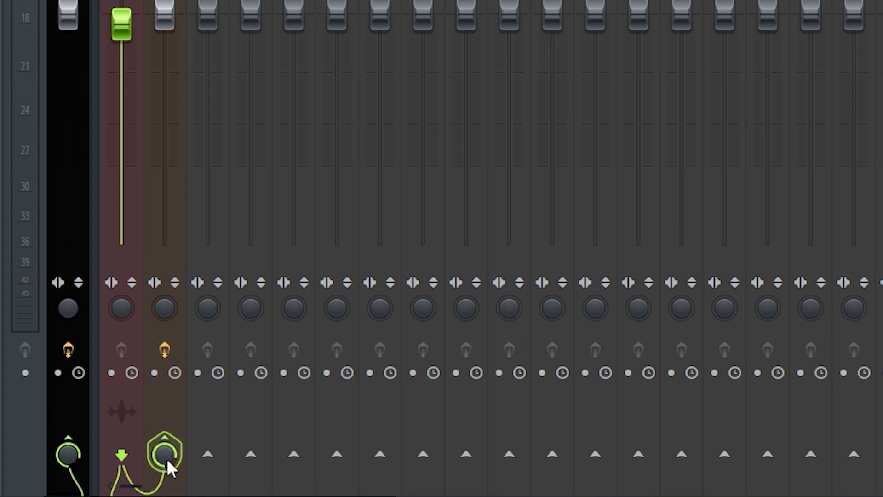
- Show the Verb channel's Fruity parametric EQ 2 window fully on screen
{"action": "left_click", "coordinate": [164, 164]}
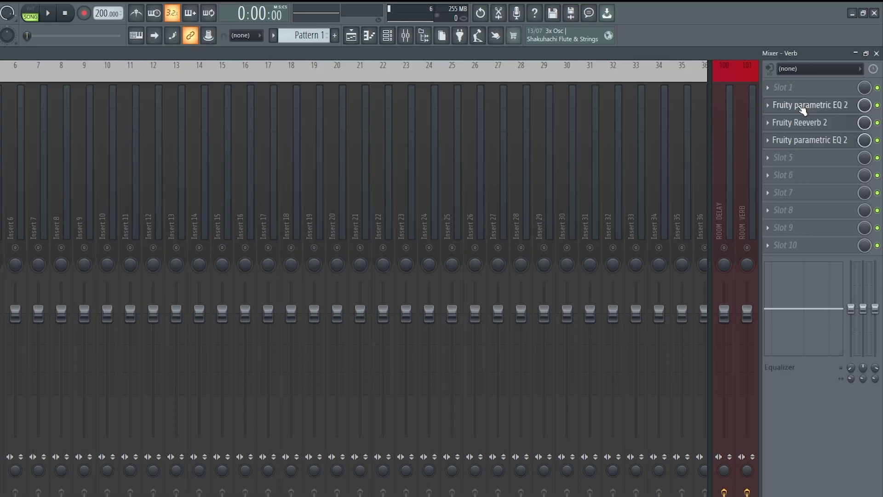
{"action": "left_click", "coordinate": [802, 106]}
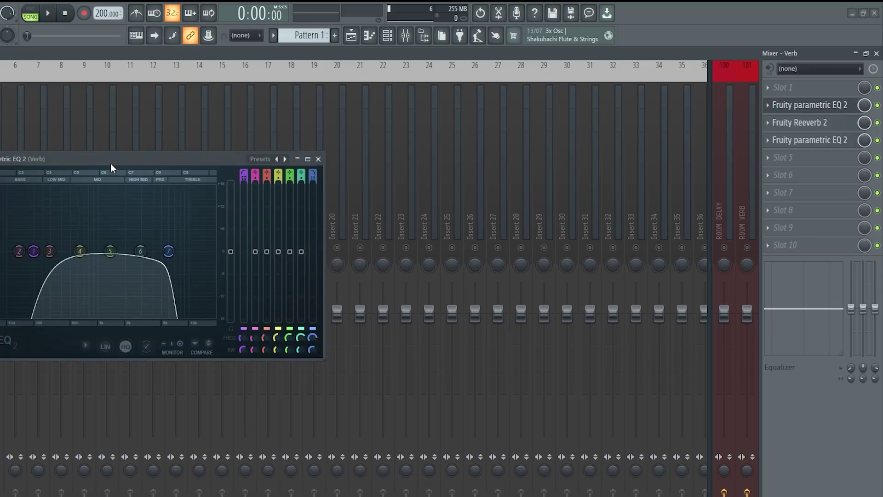
{"action": "left_click_drag", "start_coordinate": [115, 164], "coordinate": [168, 156]}
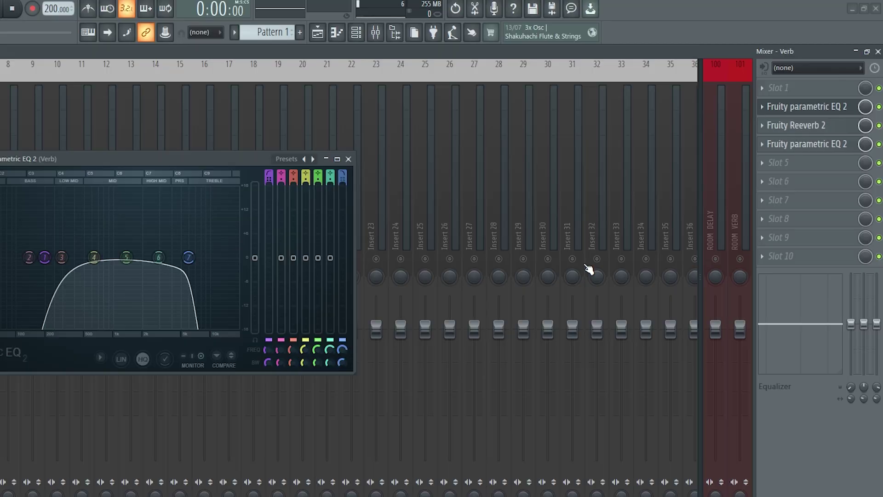
- Give Fruity Reeverb 2 the Cathedral preset, dry fully down, wet at maximum, then view the second EQ
{"action": "left_click", "coordinate": [805, 126]}
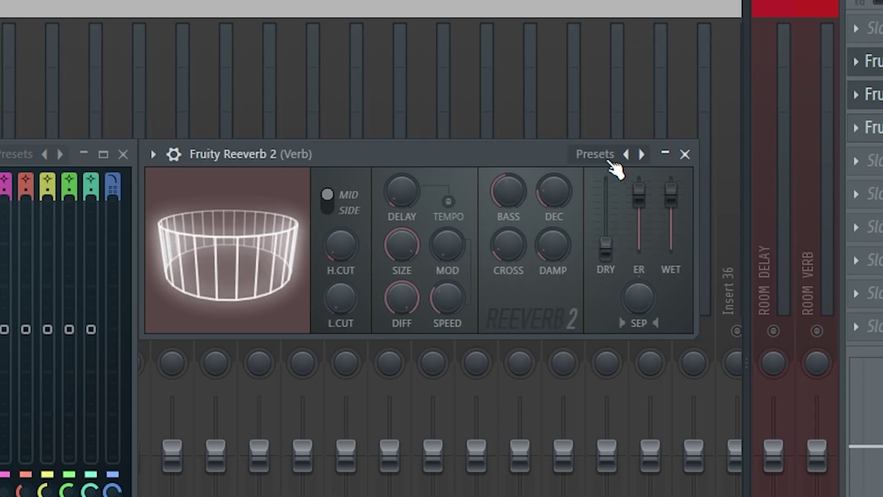
{"action": "left_click", "coordinate": [611, 162]}
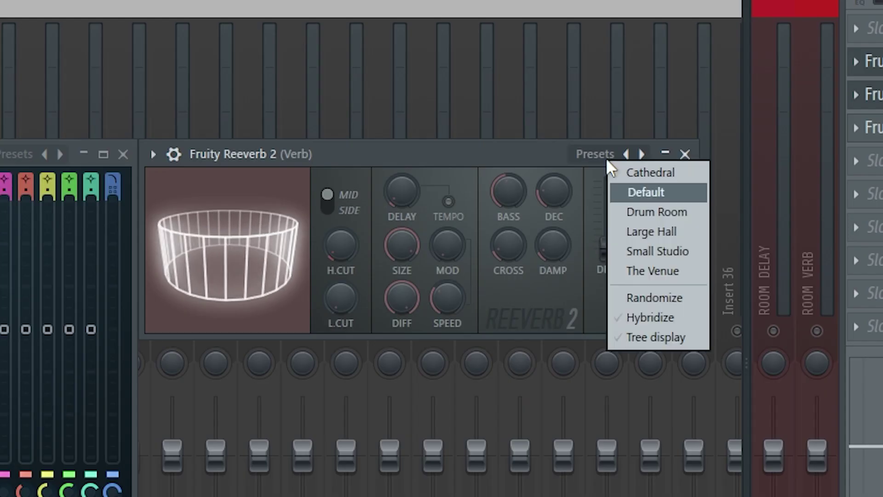
{"action": "left_click", "coordinate": [630, 173]}
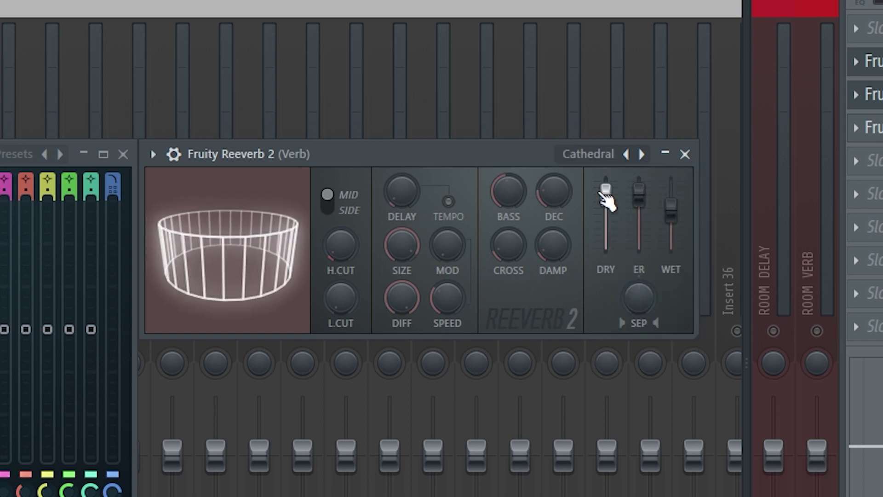
{"action": "left_click_drag", "start_coordinate": [606, 192], "coordinate": [605, 244]}
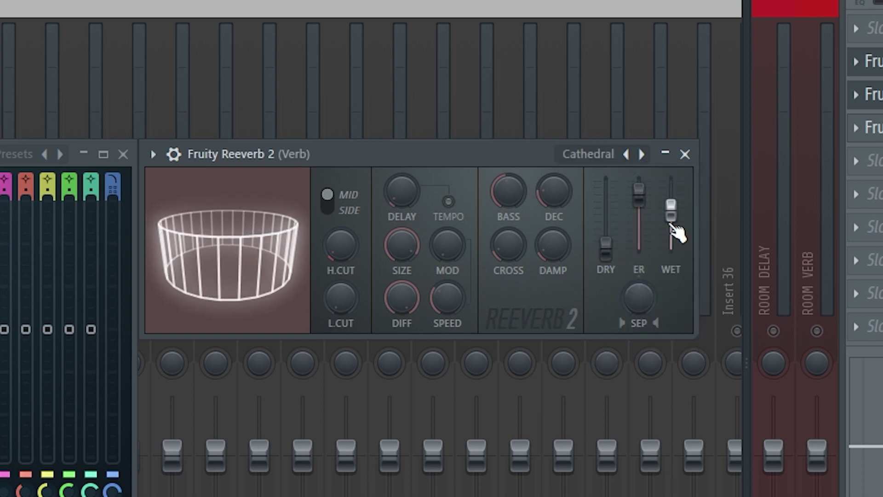
{"action": "left_click_drag", "start_coordinate": [672, 206], "coordinate": [672, 177]}
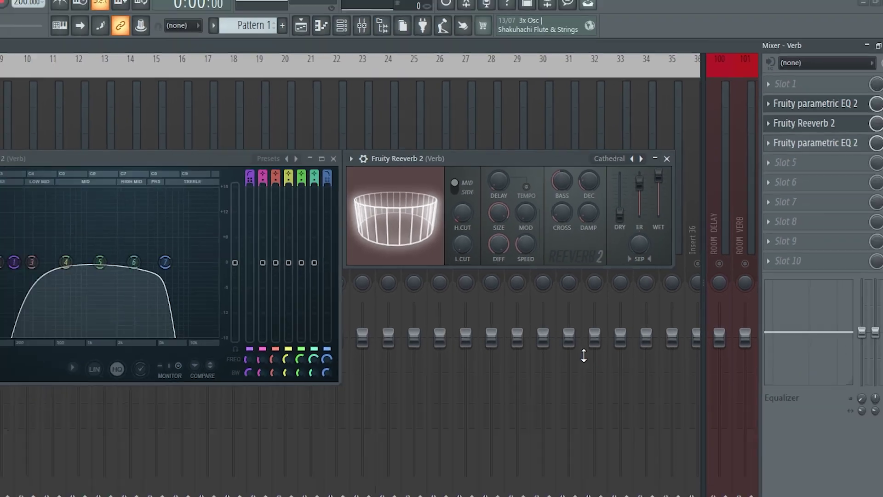
{"action": "left_click", "coordinate": [870, 127]}
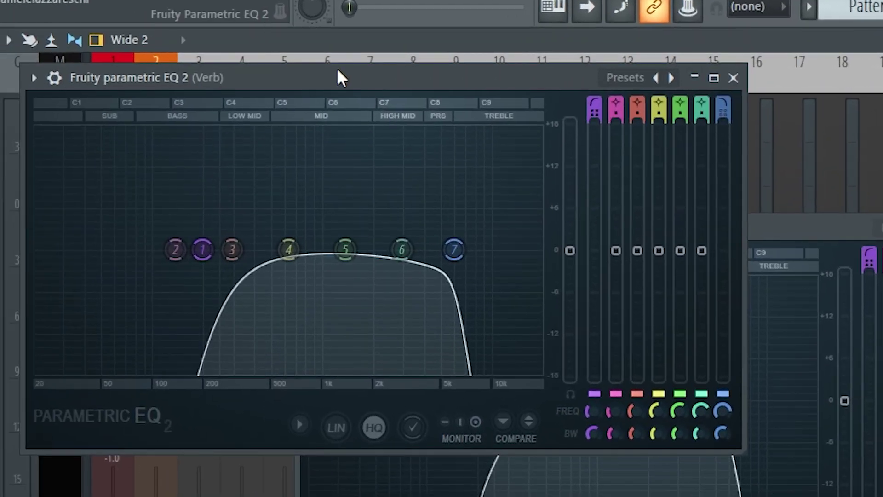
{"action": "left_click_drag", "start_coordinate": [340, 78], "coordinate": [366, 136]}
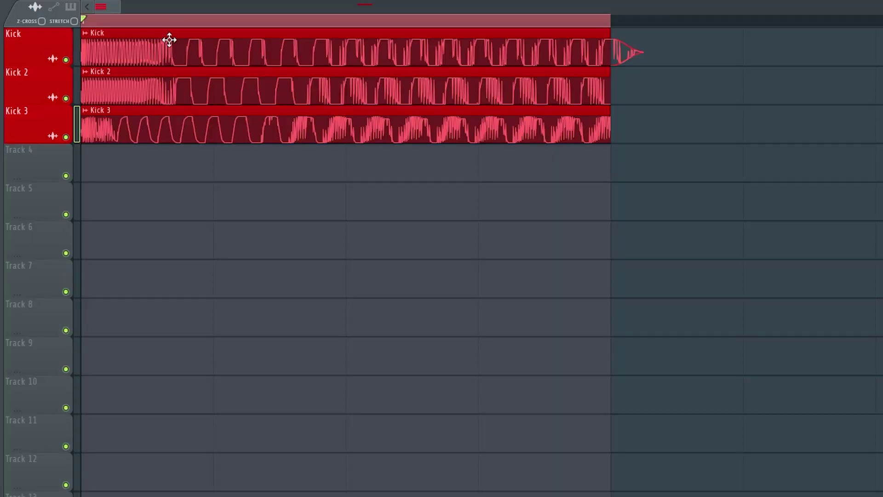
- Try Stretch Pro on the Kick clip, clear its stretch time, then revert to Resample
{"action": "double_click", "coordinate": [169, 40]}
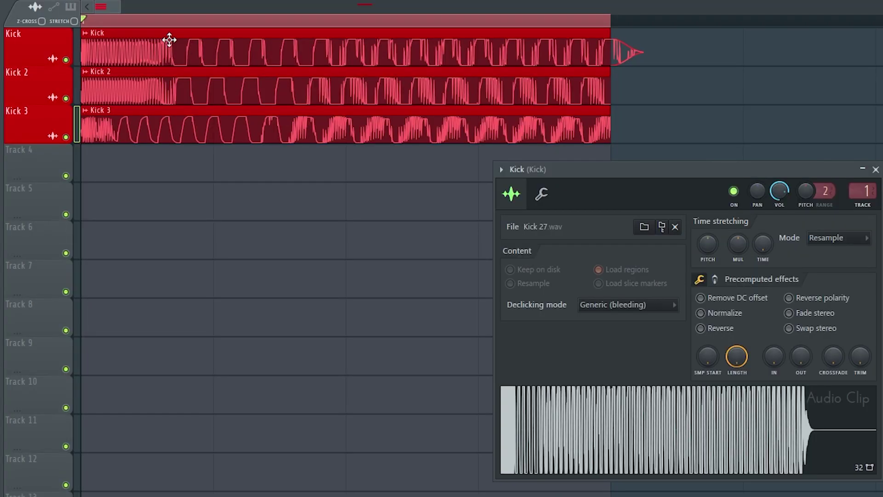
{"action": "left_click_drag", "start_coordinate": [659, 178], "coordinate": [256, 180]}
{"action": "left_click", "coordinate": [458, 247]}
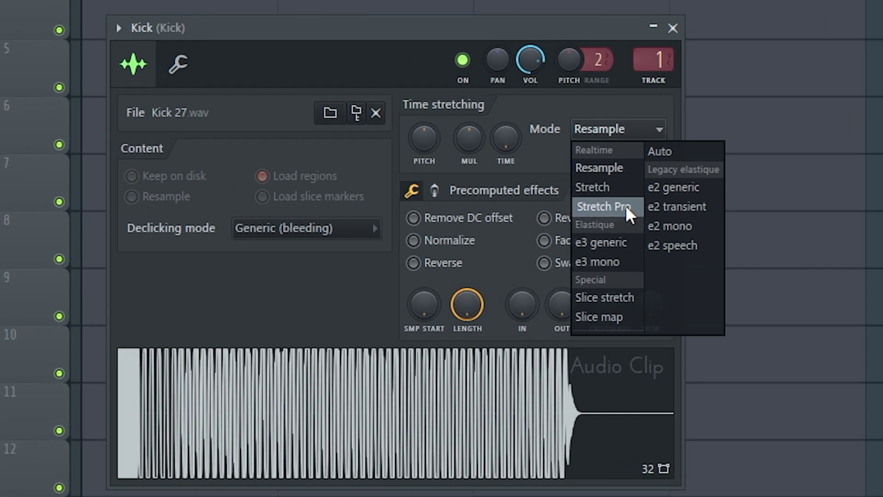
{"action": "left_click", "coordinate": [626, 205]}
{"action": "right_click", "coordinate": [502, 148]}
{"action": "left_click", "coordinate": [529, 162]}
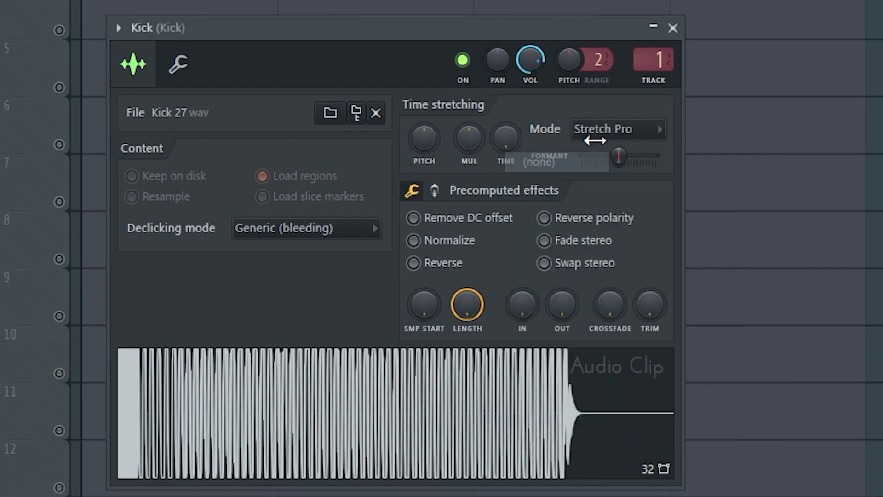
{"action": "left_click", "coordinate": [612, 138]}
{"action": "left_click", "coordinate": [611, 167]}
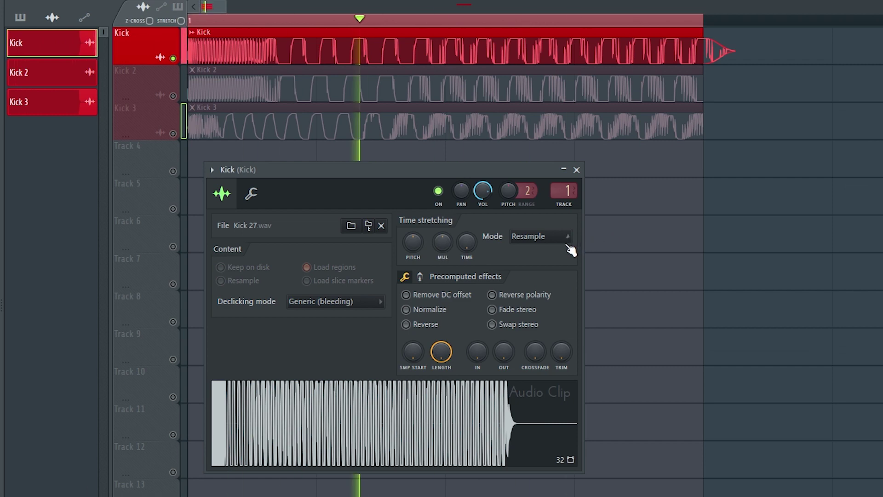
- Set the Kick clip to Stretch Pro and play it back
{"action": "key", "text": "space"}
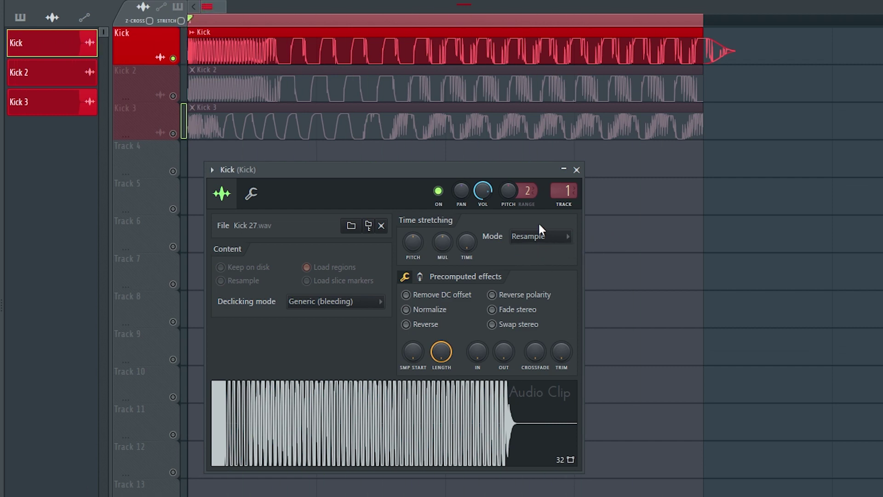
{"action": "left_click", "coordinate": [545, 240]}
{"action": "left_click", "coordinate": [531, 282]}
{"action": "key", "text": "space"}
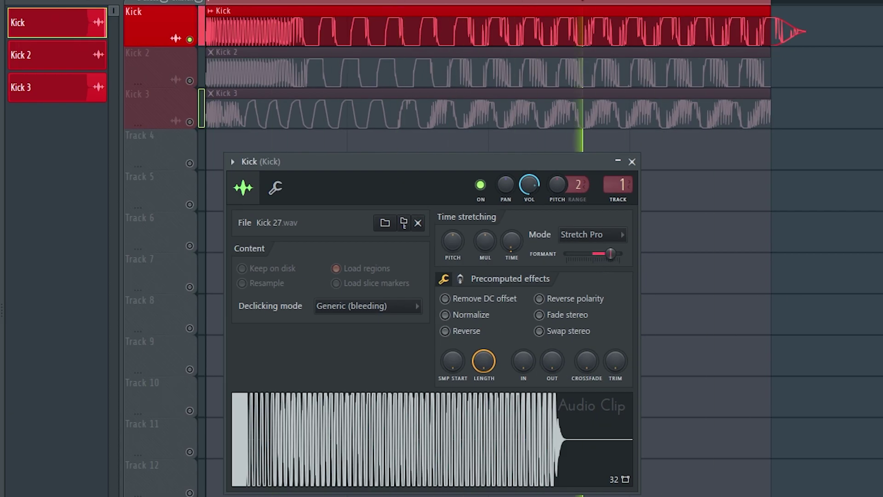
- Turn the Kick clip's stretch pitch up slightly and pull its formant down a touch
{"action": "mouse_move", "coordinate": [590, 254]}
{"action": "left_mouse_down"}
{"action": "mouse_move", "coordinate": [579, 253]}
{"action": "mouse_move", "coordinate": [596, 254]}
{"action": "left_mouse_up"}
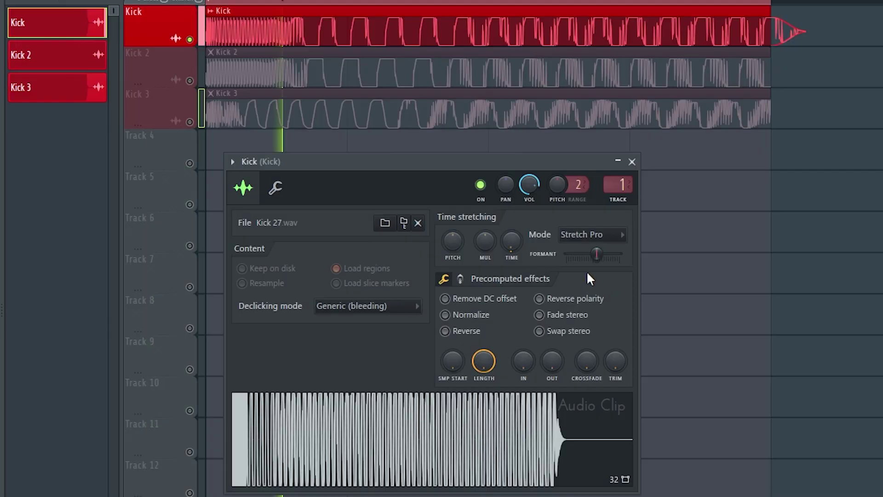
{"action": "left_click_drag", "start_coordinate": [446, 244], "coordinate": [458, 240]}
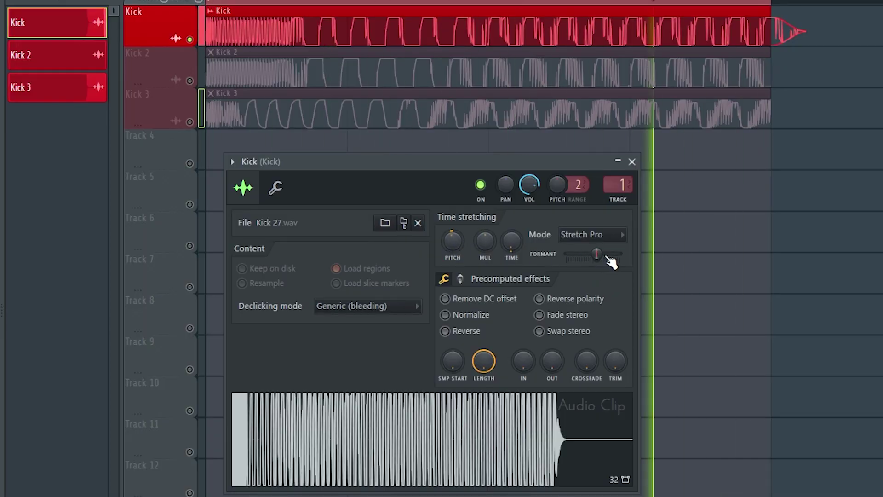
{"action": "mouse_move", "coordinate": [597, 254]}
{"action": "left_mouse_down"}
{"action": "mouse_move", "coordinate": [606, 253]}
{"action": "mouse_move", "coordinate": [586, 253]}
{"action": "left_mouse_up"}
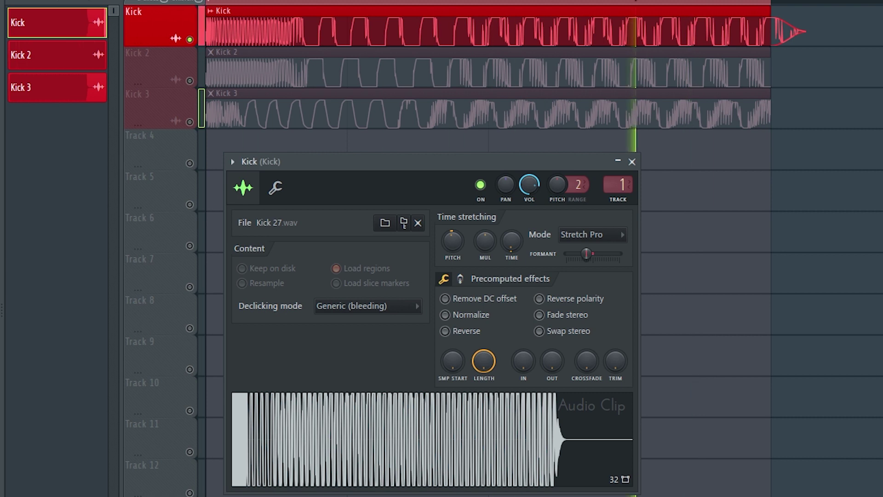
{"action": "left_click_drag", "start_coordinate": [456, 248], "coordinate": [456, 246]}
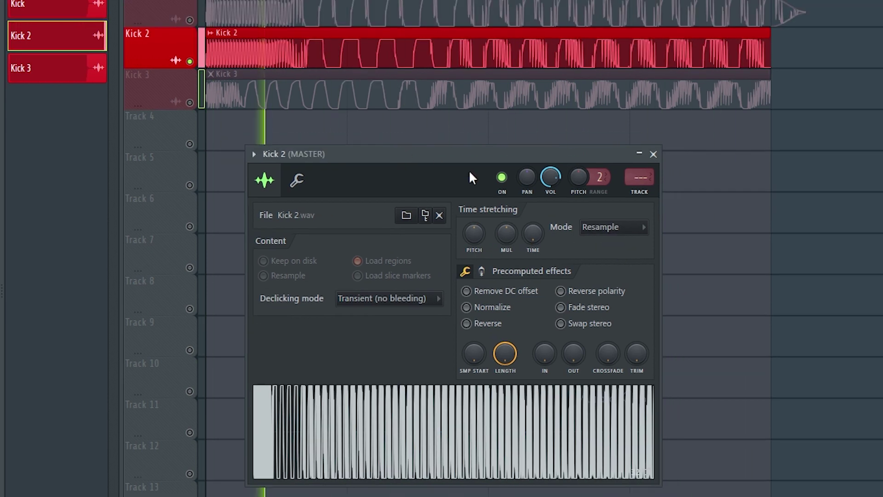
- Set Kick 2 to Stretch Pro, bring its pitch back toward centre, and raise its formant
{"action": "left_click", "coordinate": [600, 228]}
{"action": "left_click", "coordinate": [620, 283]}
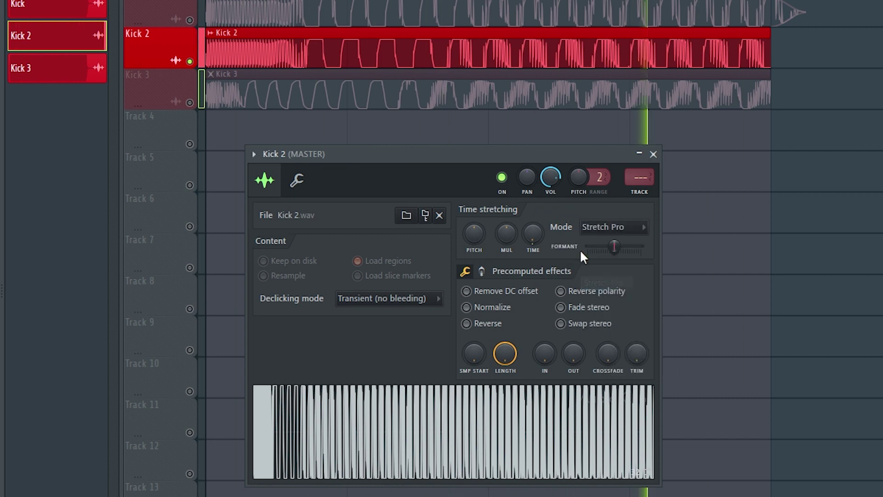
{"action": "left_click_drag", "start_coordinate": [619, 246], "coordinate": [609, 246]}
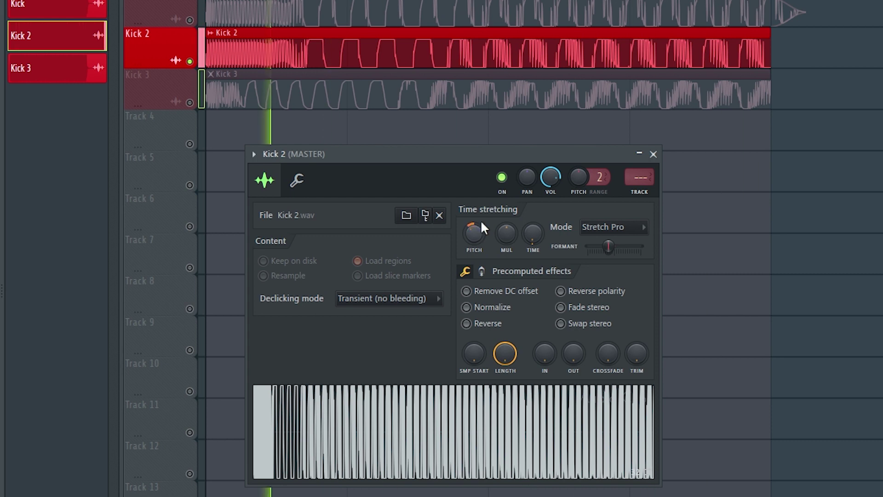
{"action": "left_click_drag", "start_coordinate": [475, 240], "coordinate": [477, 242]}
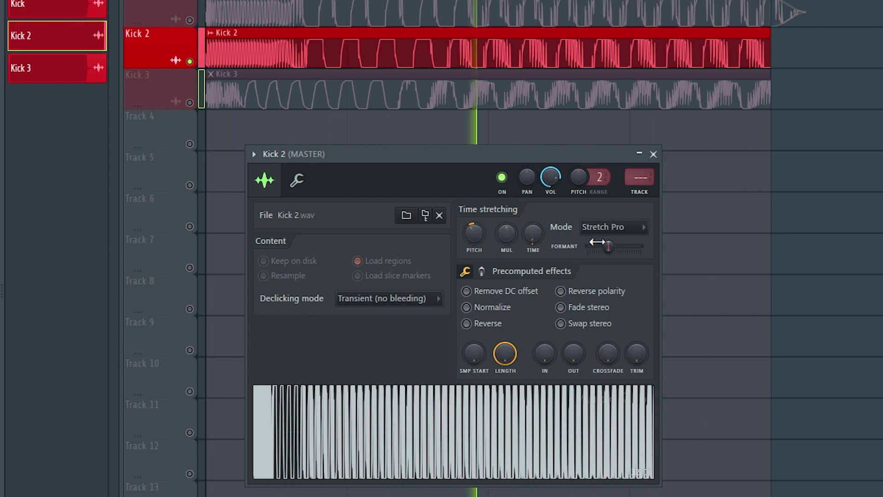
{"action": "left_click_drag", "start_coordinate": [614, 246], "coordinate": [628, 247]}
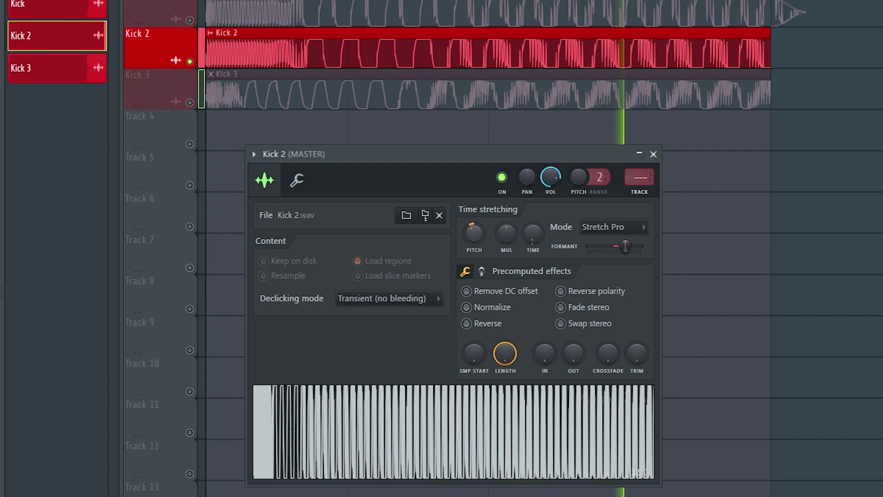
{"action": "left_click_drag", "start_coordinate": [474, 234], "coordinate": [475, 244]}
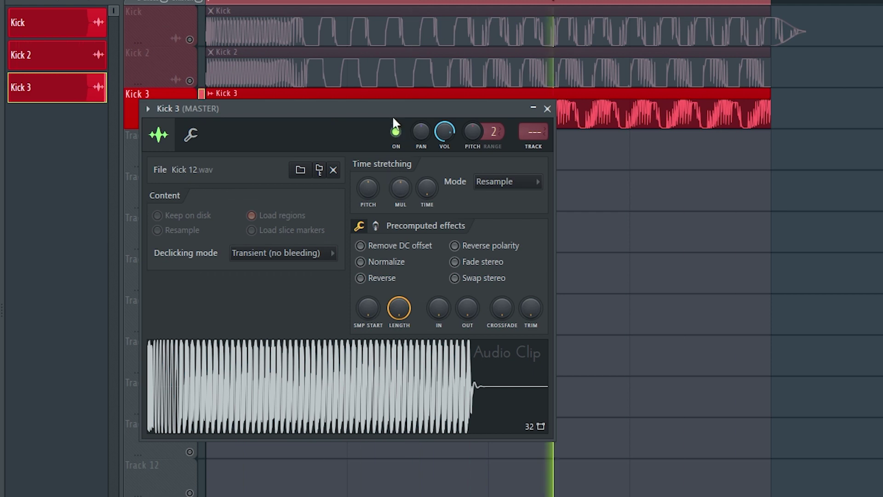
- Set Kick 3 to Stretch Pro, raise its pitch, and push its formant higher
{"action": "left_click_drag", "start_coordinate": [391, 115], "coordinate": [462, 166]}
{"action": "left_click", "coordinate": [582, 248]}
{"action": "left_click", "coordinate": [592, 289]}
{"action": "left_click_drag", "start_coordinate": [620, 261], "coordinate": [465, 253]}
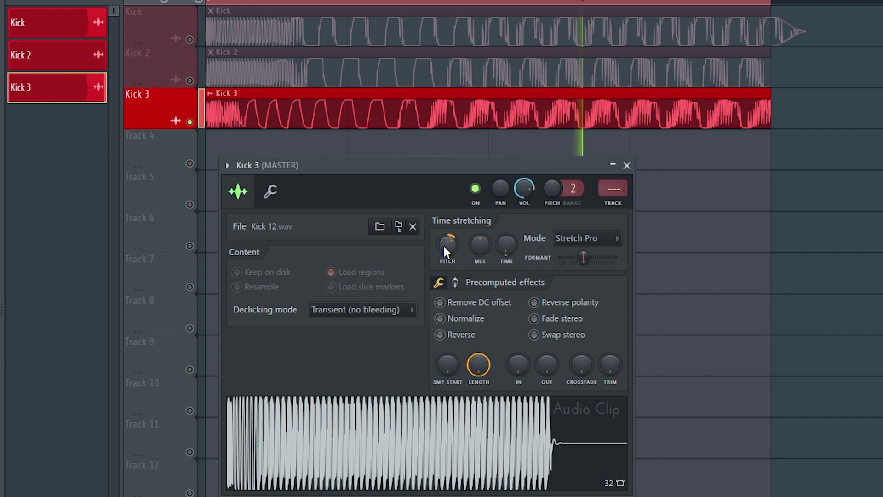
{"action": "left_click_drag", "start_coordinate": [594, 256], "coordinate": [598, 256]}
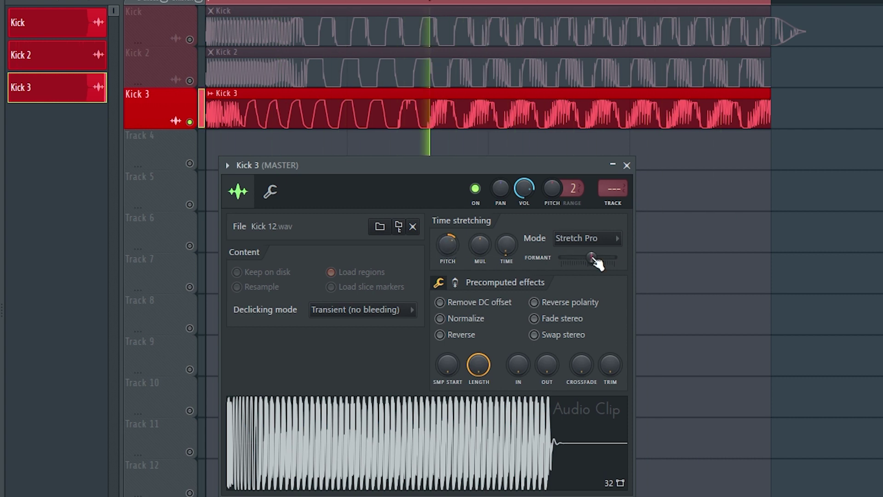
{"action": "left_click_drag", "start_coordinate": [603, 257], "coordinate": [575, 258]}
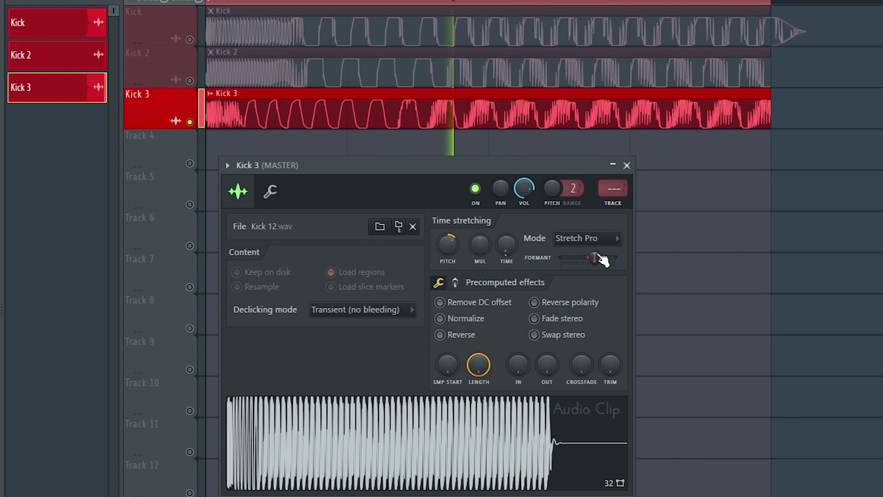
{"action": "left_click_drag", "start_coordinate": [600, 258], "coordinate": [596, 258]}
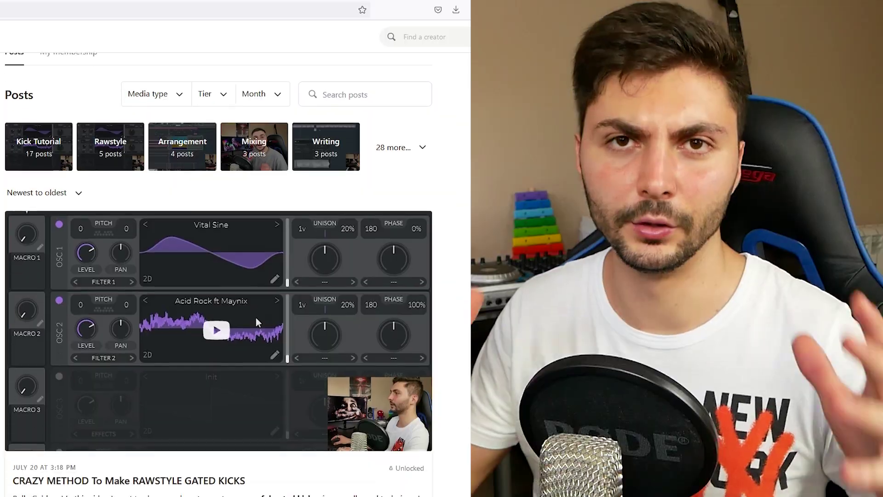
{"action": "scroll", "coordinate": [221, 276], "scroll_direction": "down", "scroll_amount": 6}
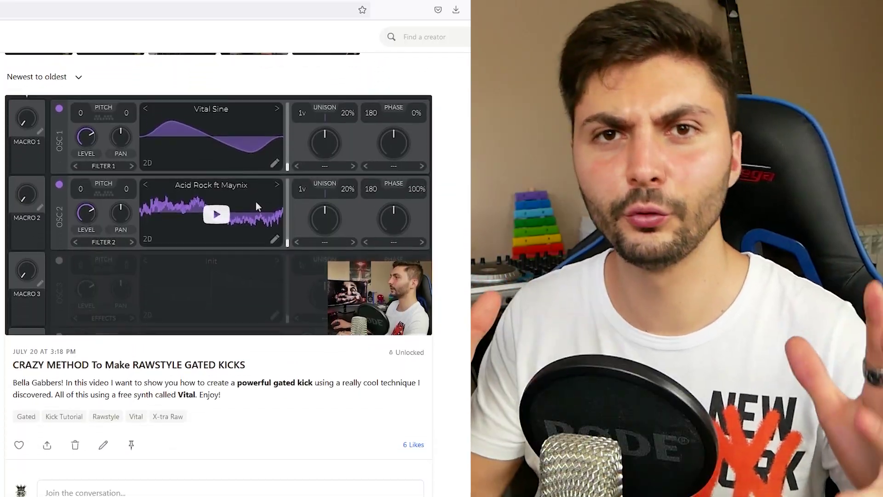
{"action": "scroll", "coordinate": [219, 276], "scroll_direction": "down", "scroll_amount": 6}
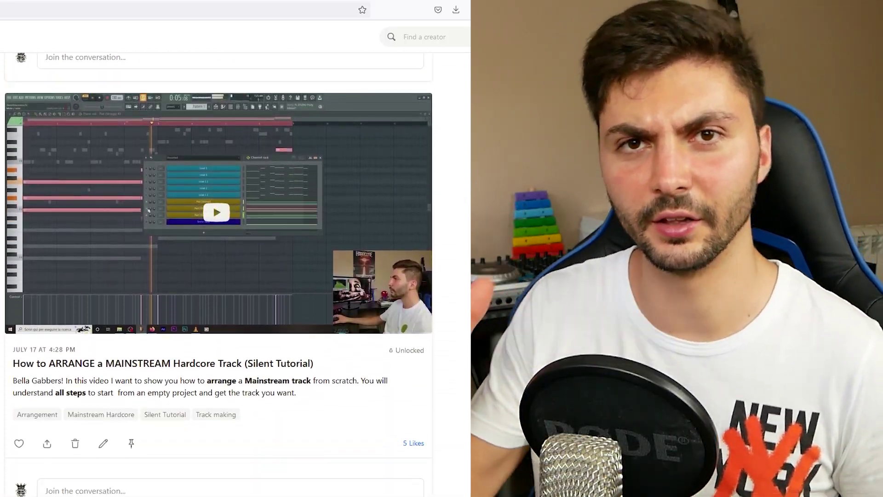
{"action": "scroll", "coordinate": [218, 276], "scroll_direction": "down", "scroll_amount": 8}
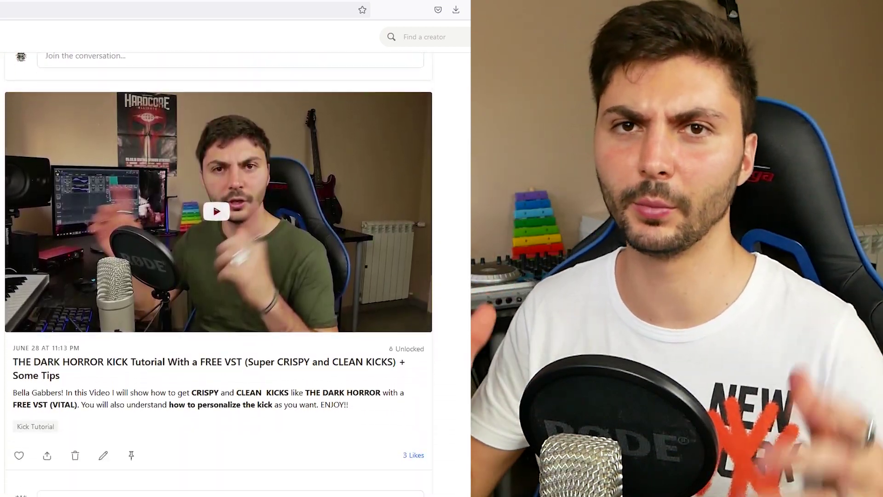
{"action": "scroll", "coordinate": [218, 276], "scroll_direction": "down", "scroll_amount": 8}
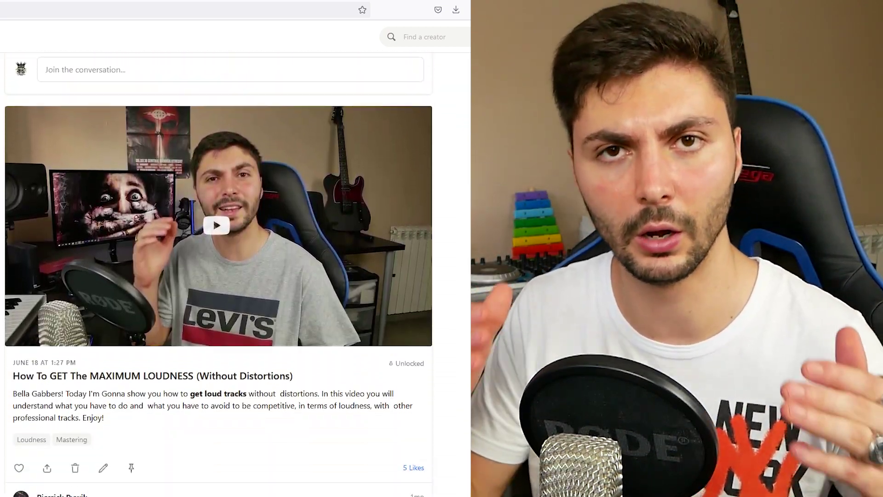
{"action": "scroll", "coordinate": [218, 276], "scroll_direction": "down", "scroll_amount": 5}
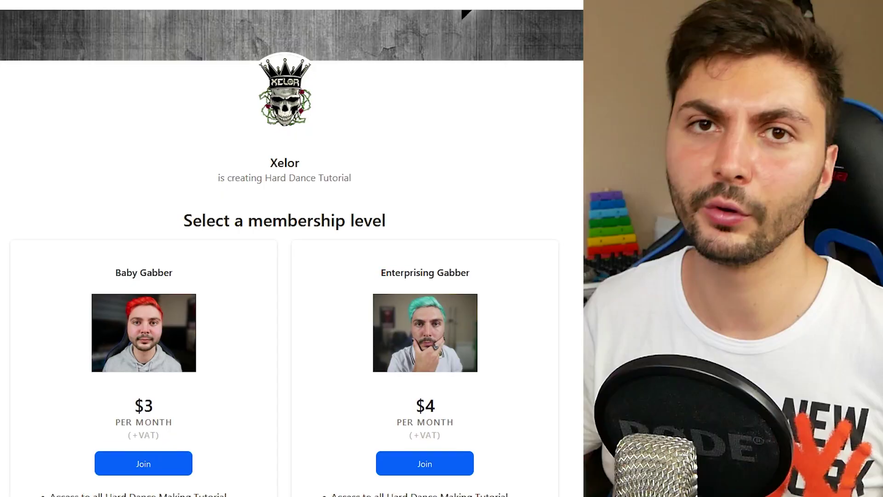
{"action": "scroll", "coordinate": [291, 276], "scroll_direction": "down", "scroll_amount": 1}
{"action": "scroll", "coordinate": [291, 248], "scroll_direction": "down", "scroll_amount": 5}
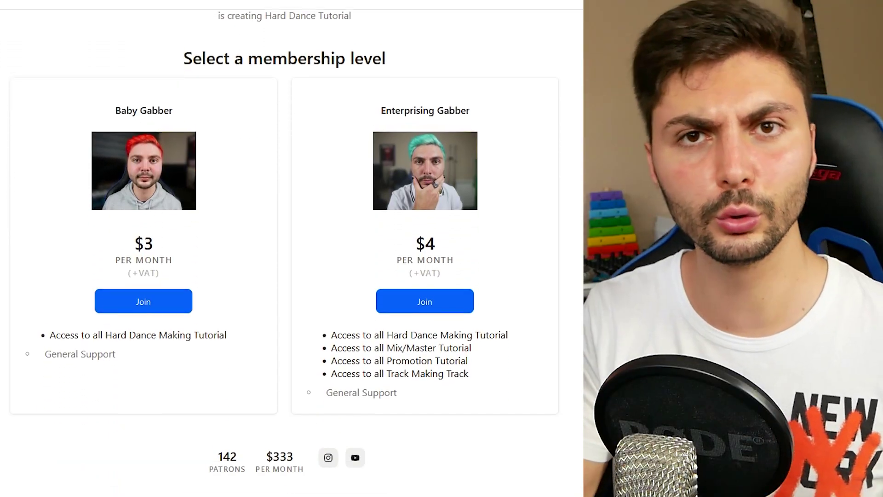
{"action": "scroll", "coordinate": [292, 249], "scroll_direction": "down", "scroll_amount": 5}
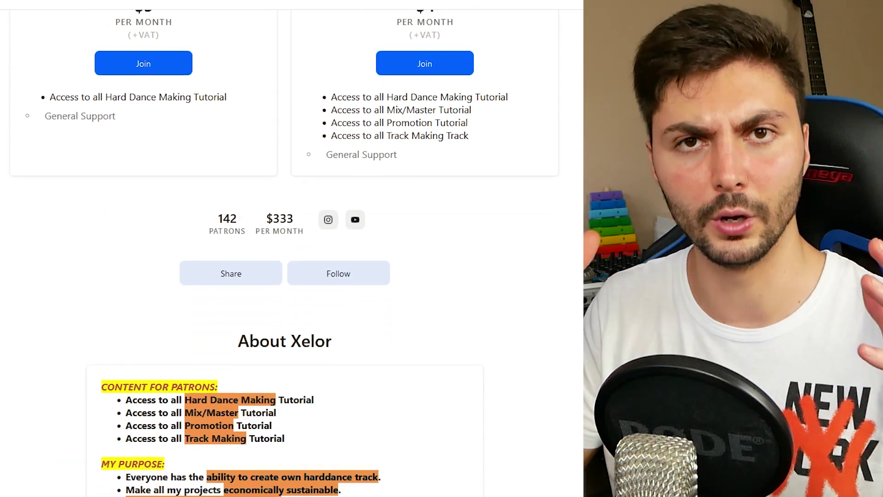
{"action": "scroll", "coordinate": [291, 249], "scroll_direction": "down", "scroll_amount": 3}
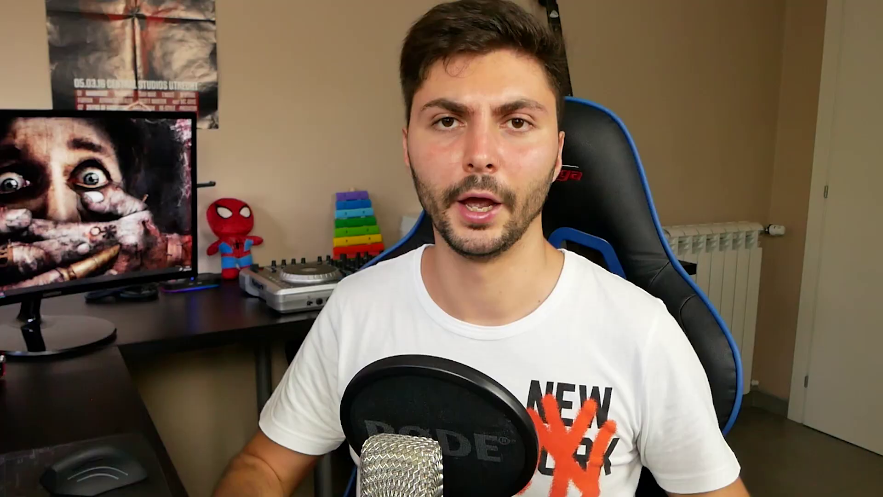